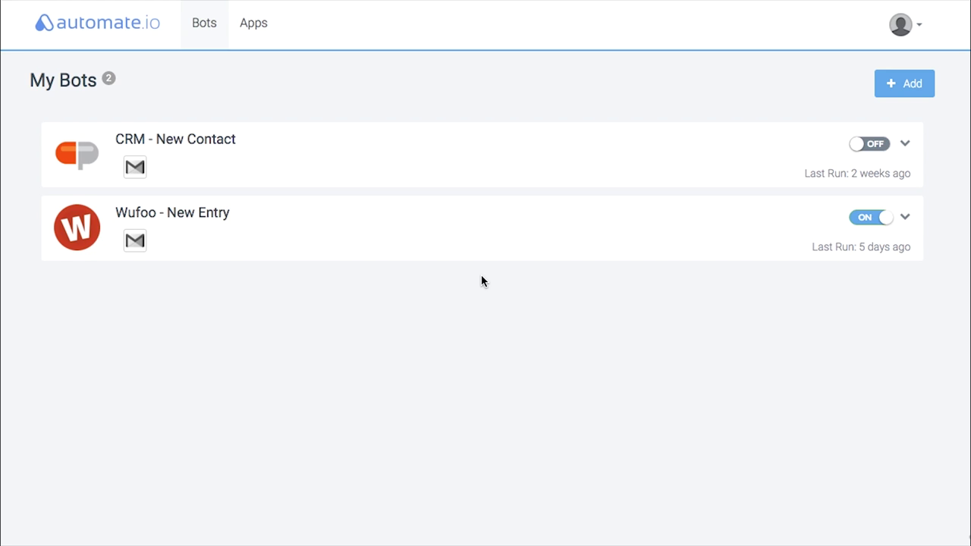
- Start connecting MailChimp from the connected apps list, cancel, and return to the bots list
left_click(255, 28)
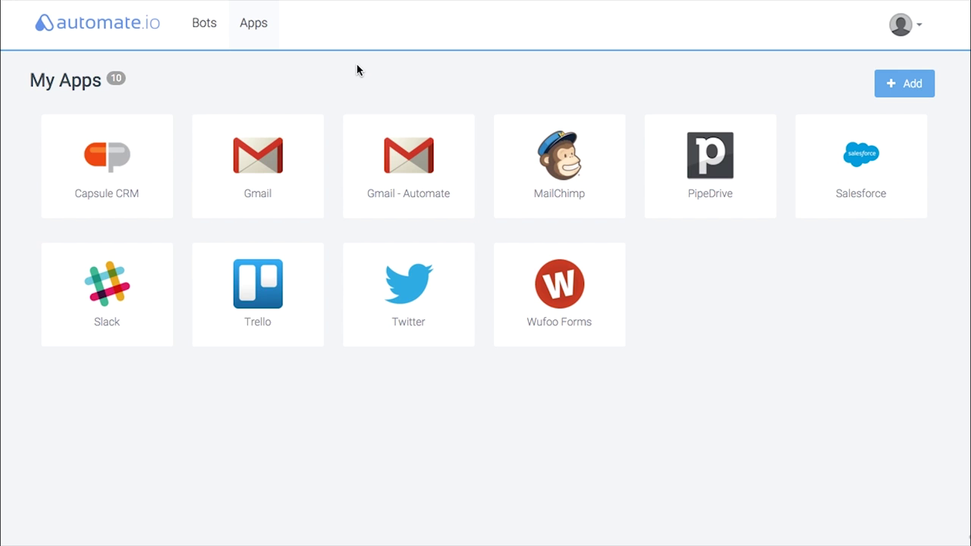
left_click(919, 91)
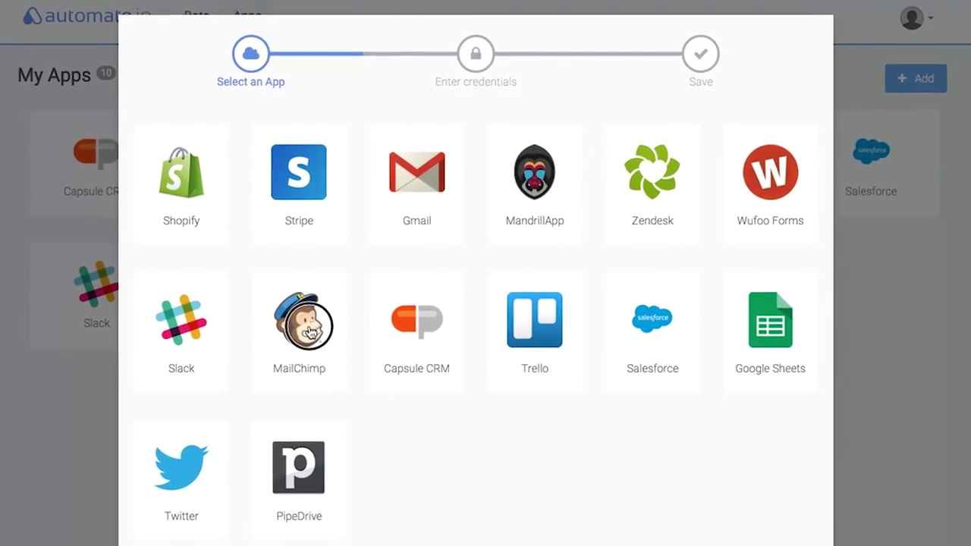
left_click(310, 331)
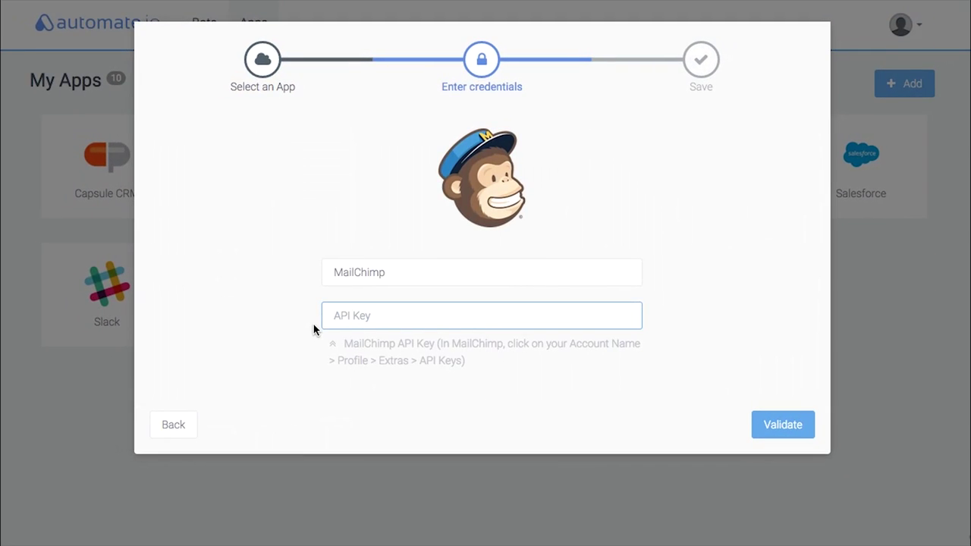
left_click(867, 322)
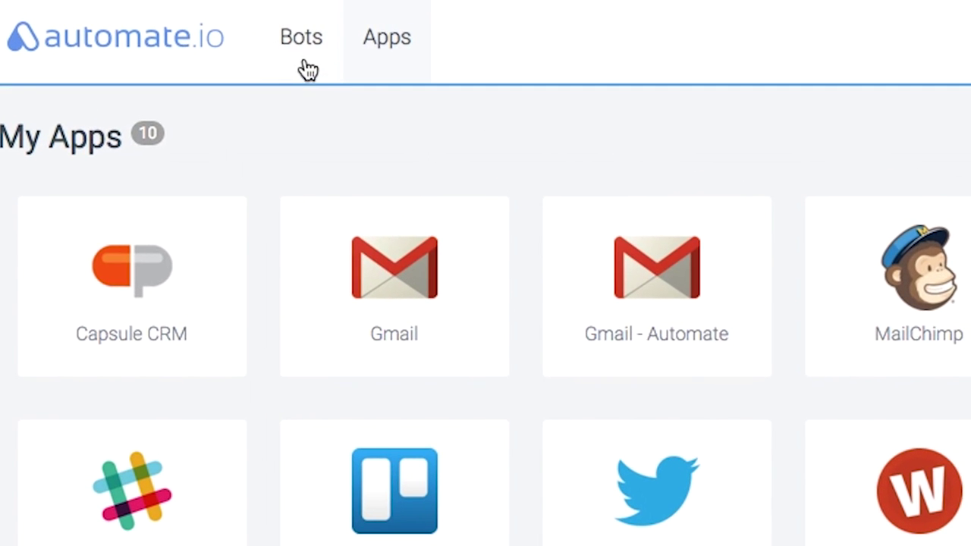
left_click(204, 28)
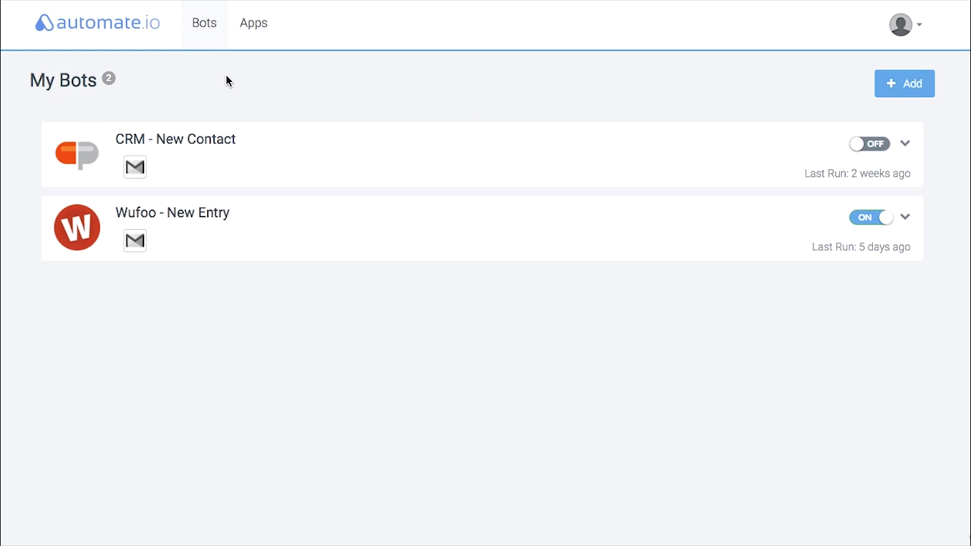
- Create a new bot triggered by Wufoo Forms New Form Entry on the Contact Us form
left_click(908, 89)
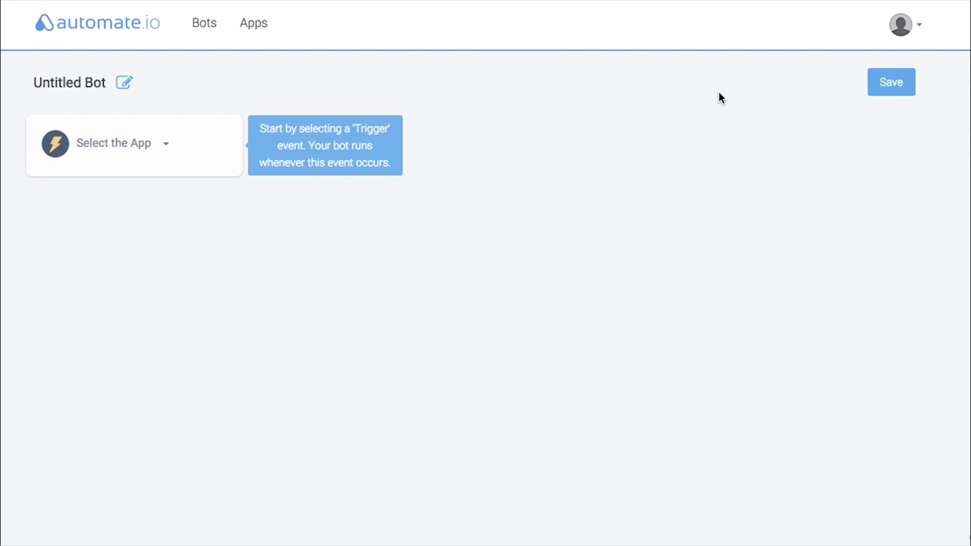
left_click(164, 144)
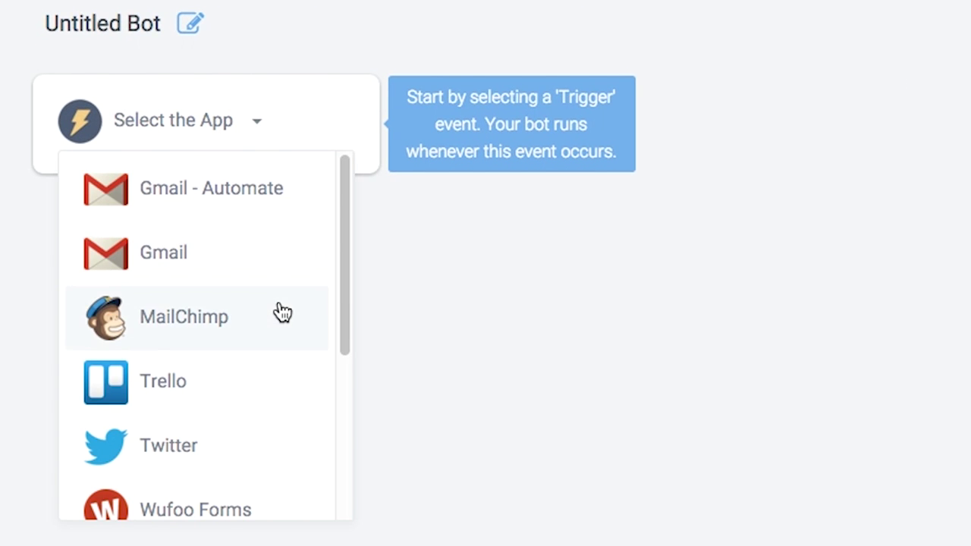
scroll(279, 312, "down", 2)
scroll(280, 314, "down", 1)
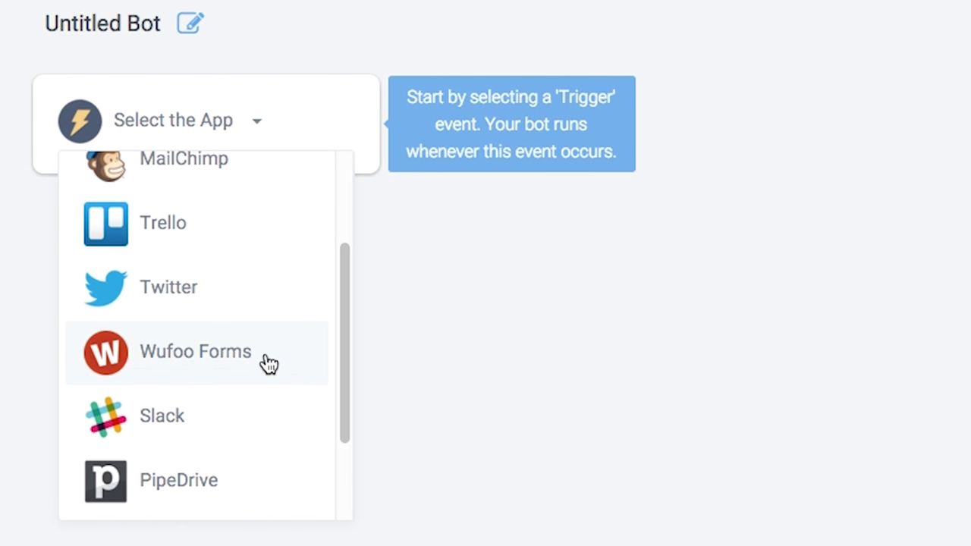
left_click(269, 365)
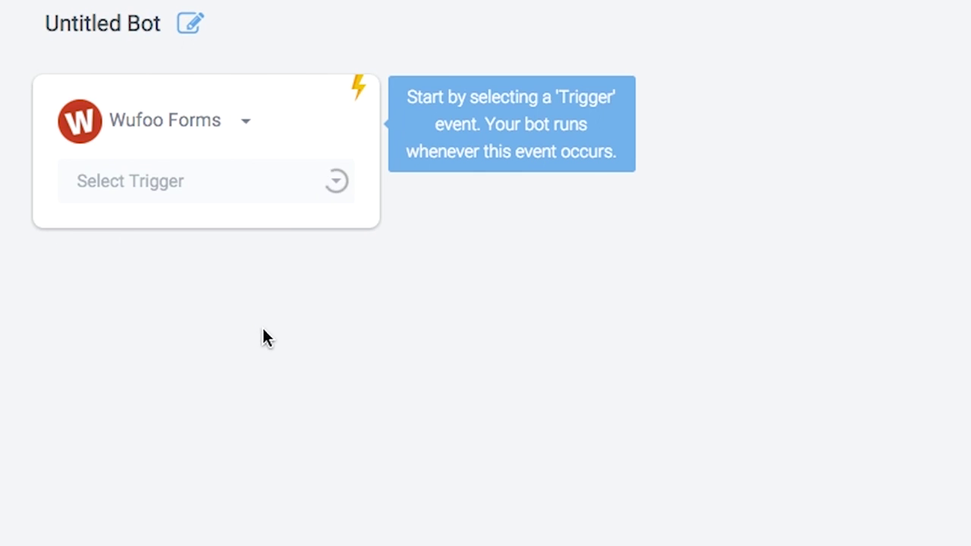
left_click(306, 189)
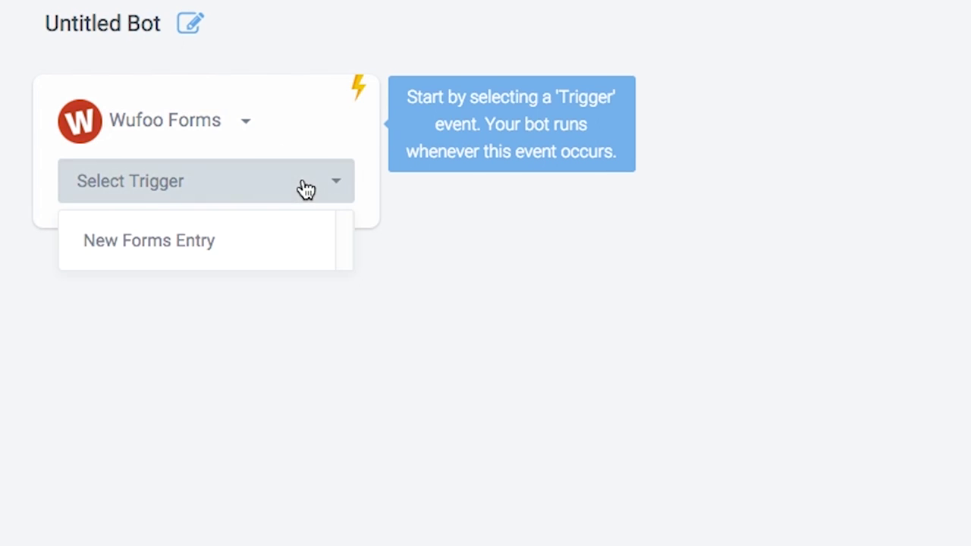
left_click(263, 244)
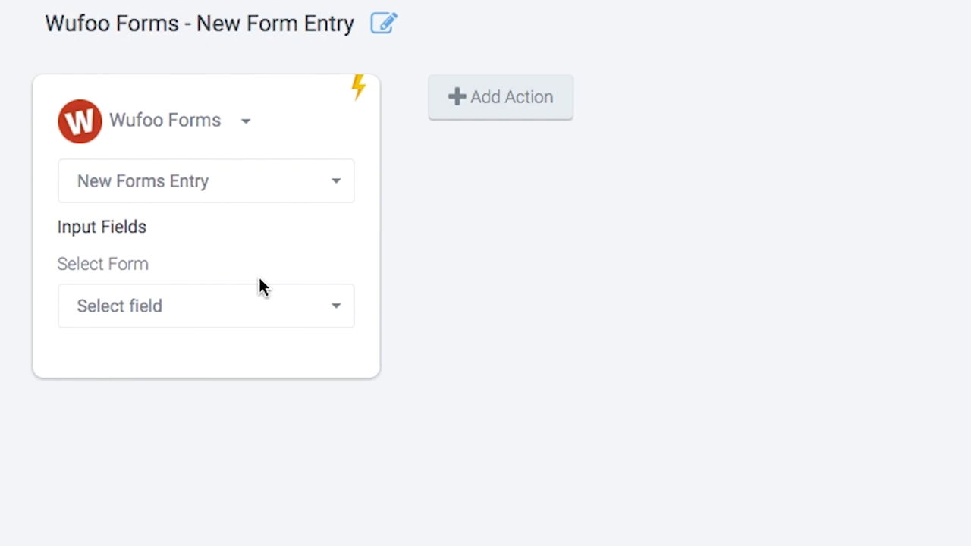
left_click(273, 315)
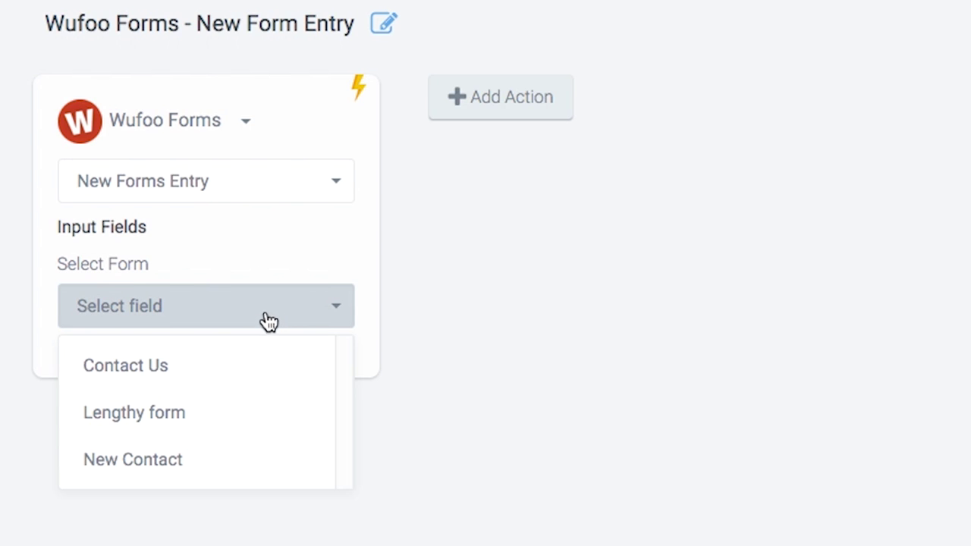
left_click(256, 374)
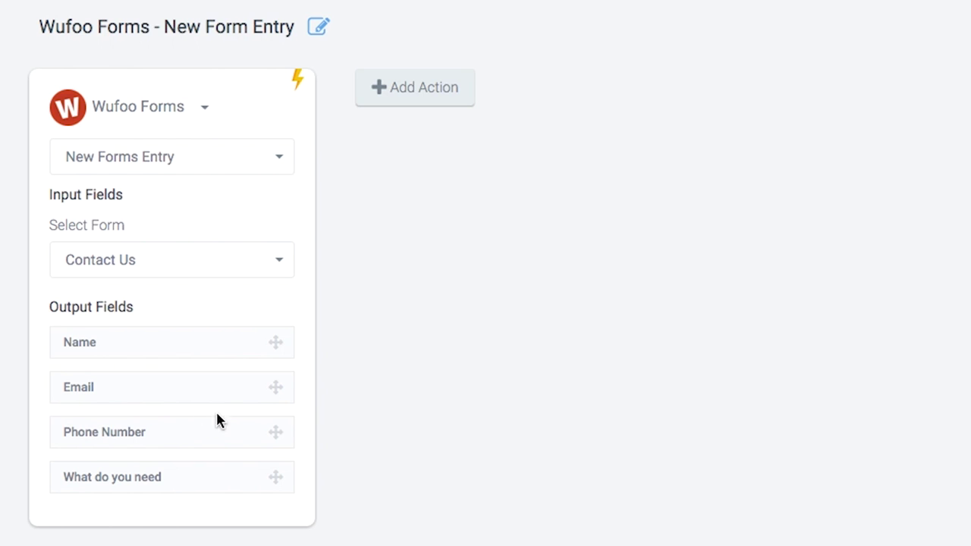
- Add a Salesforce Add Contact action after the Wufoo trigger
left_click(411, 99)
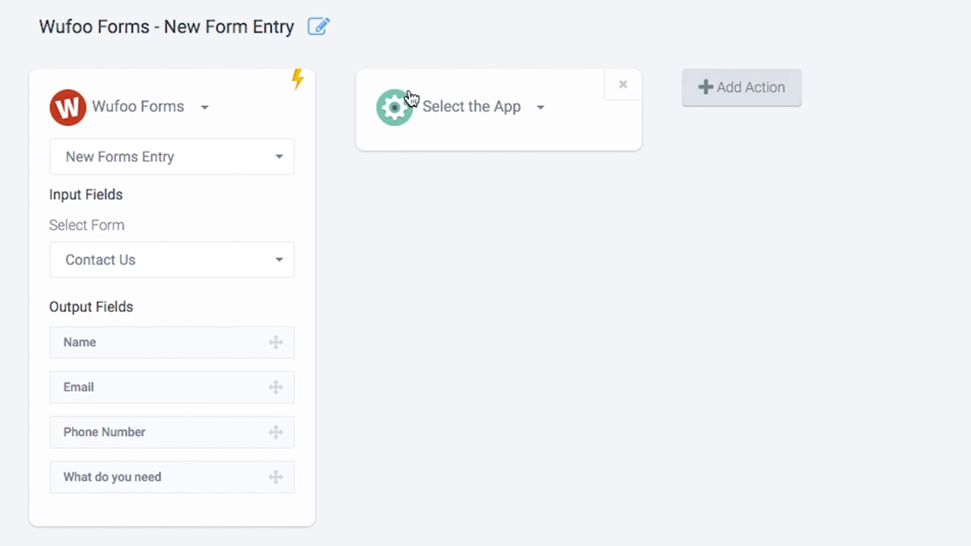
left_click(541, 110)
scroll(531, 325, "down", 4)
left_click(494, 405)
left_click(576, 165)
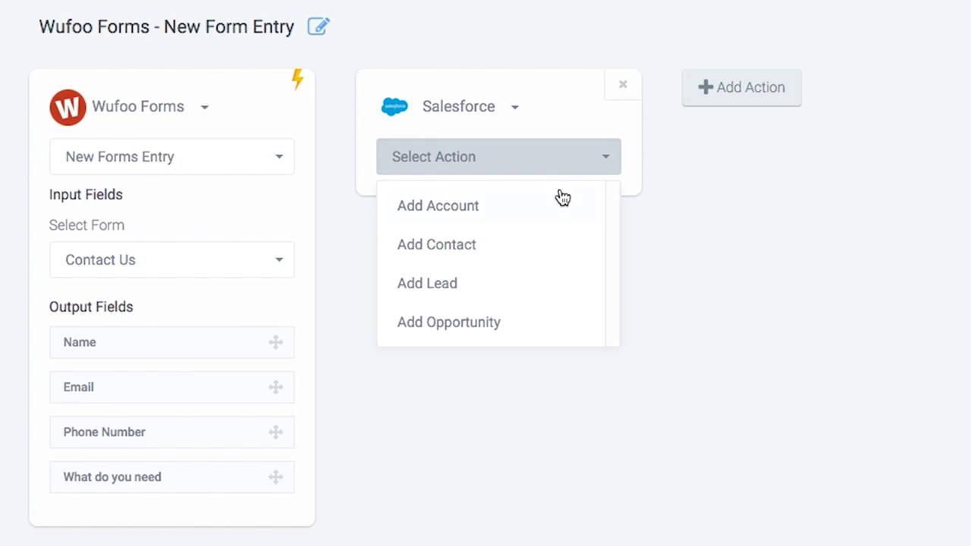
left_click(546, 252)
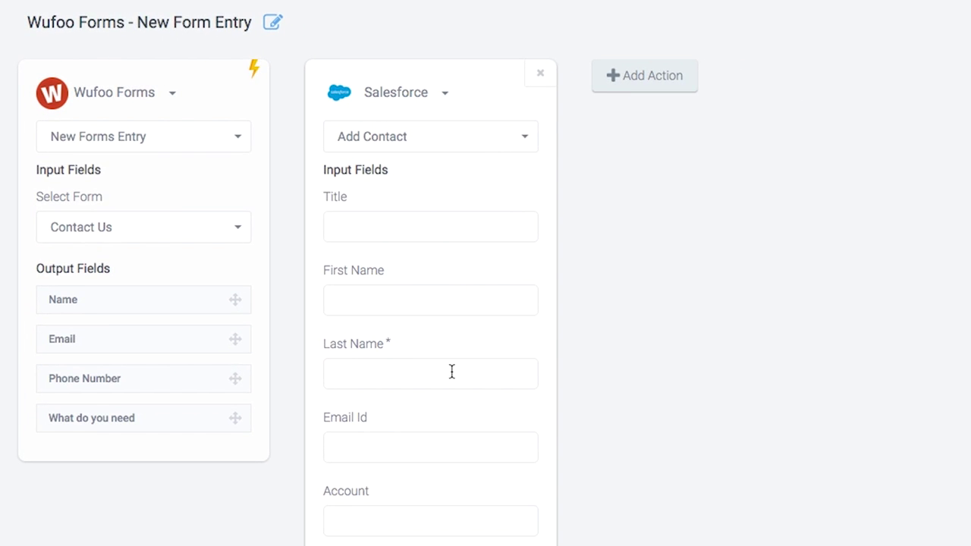
- Map the form's Name to Last Name and Email to Email Id, and describe the contact as 'Add from webform'
left_click(451, 371)
scroll(474, 346, "down", 2)
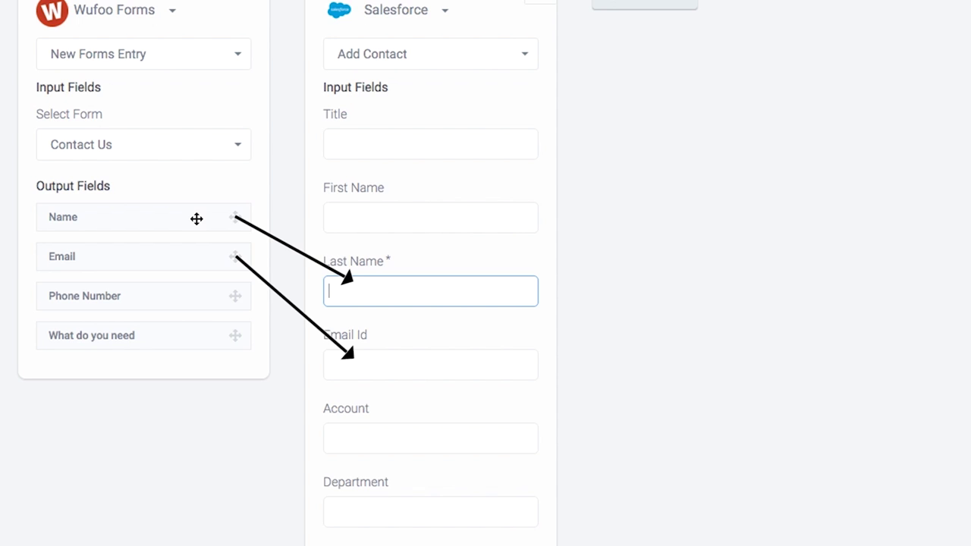
left_click_drag(196, 218, 443, 292)
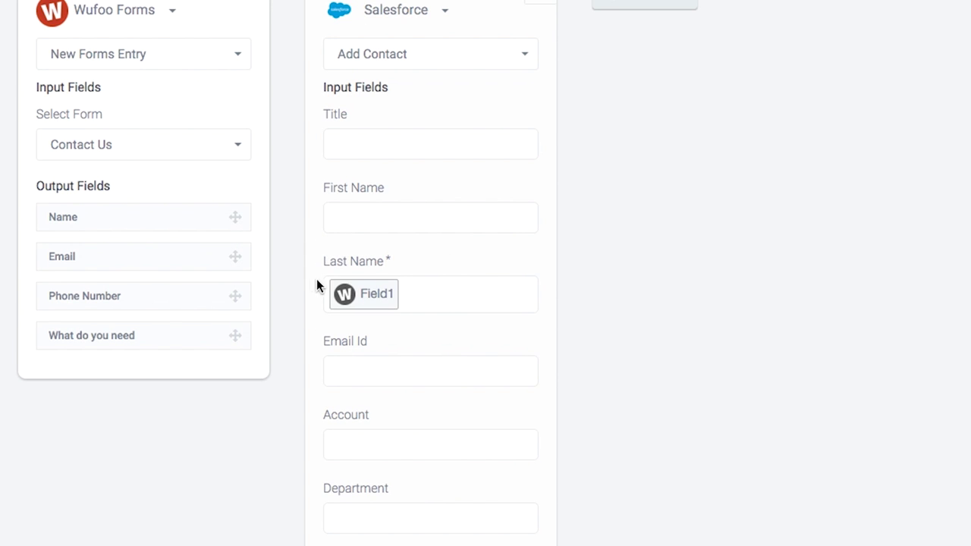
left_click_drag(200, 255, 440, 379)
scroll(507, 356, "down", 5)
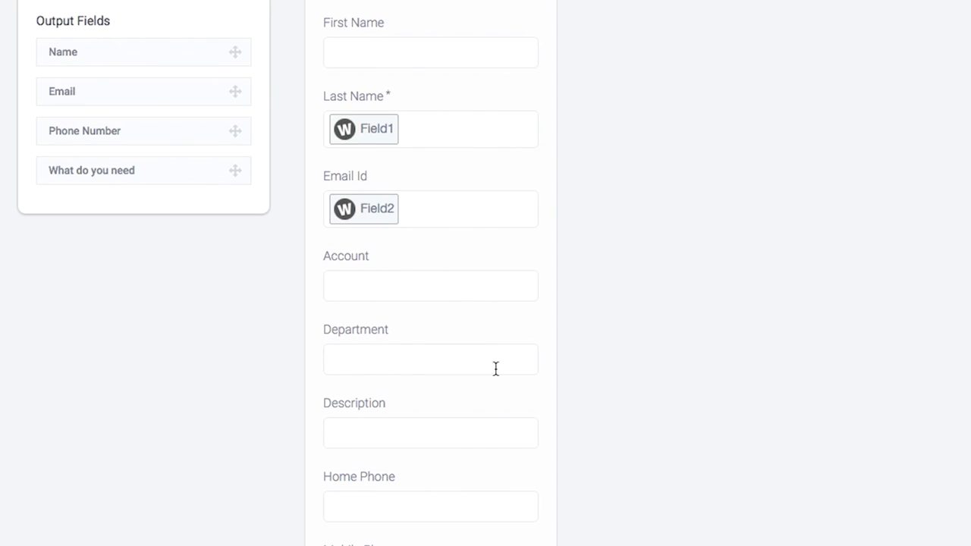
left_click(471, 433)
type("Add from")
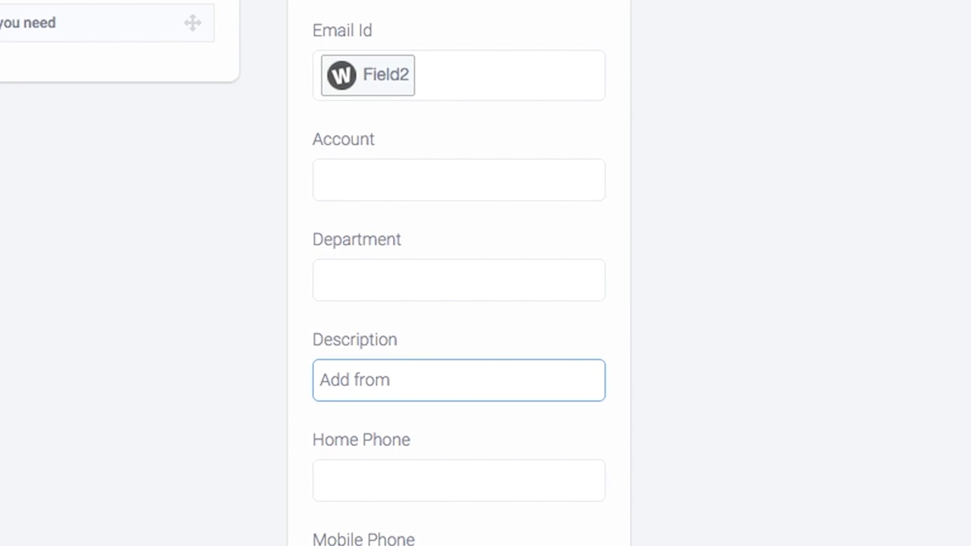
type(" webform")
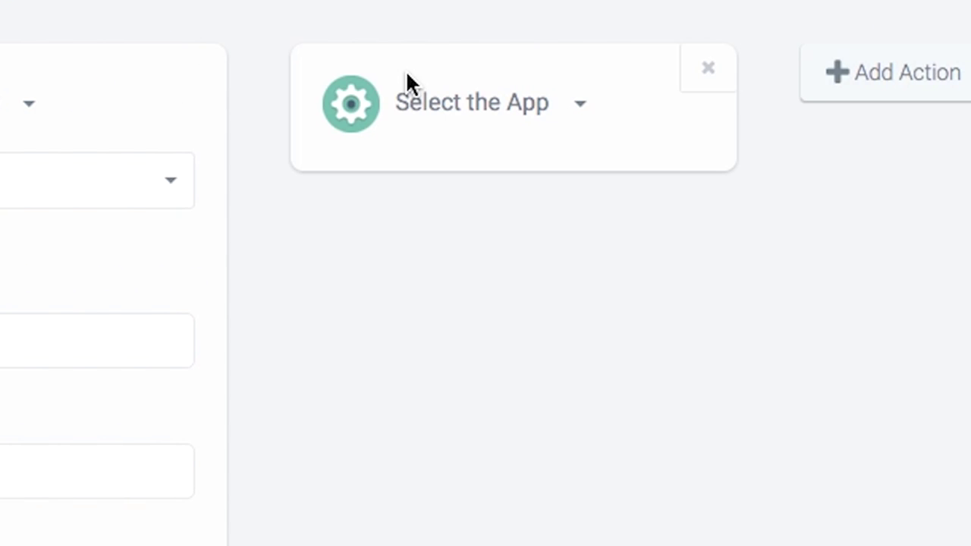
- Make the new step a System Actions Wait with Time set to 2min
left_click(535, 107)
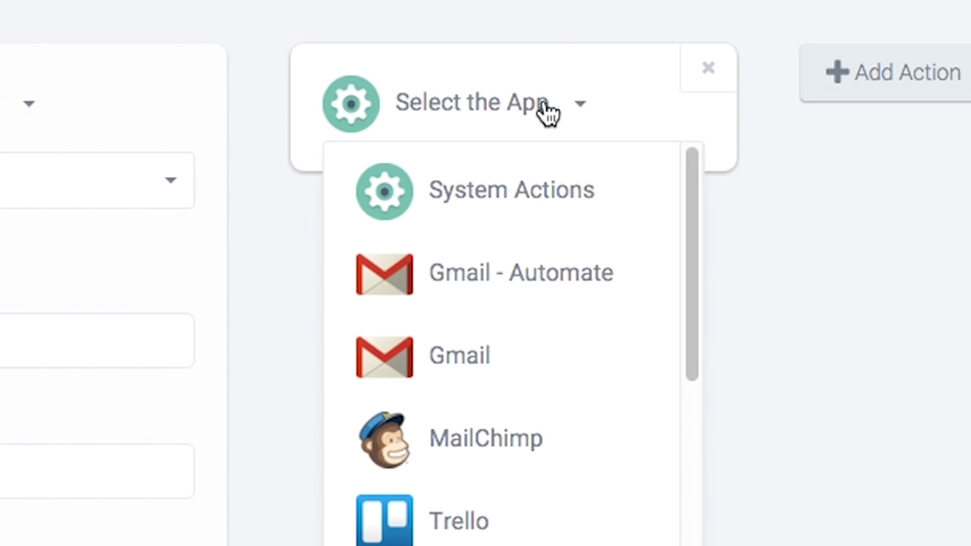
left_click(567, 207)
left_click(568, 187)
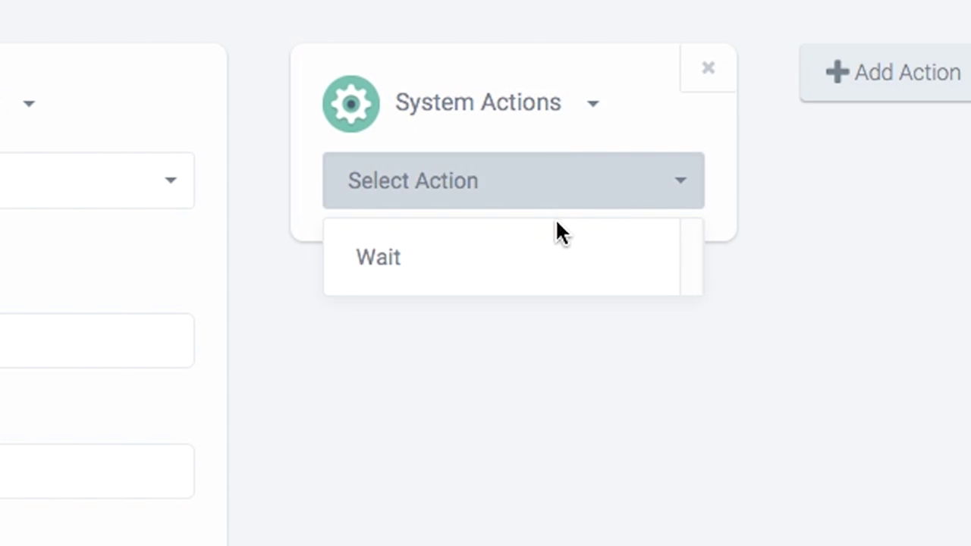
left_click(558, 254)
left_click(548, 346)
type("2min")
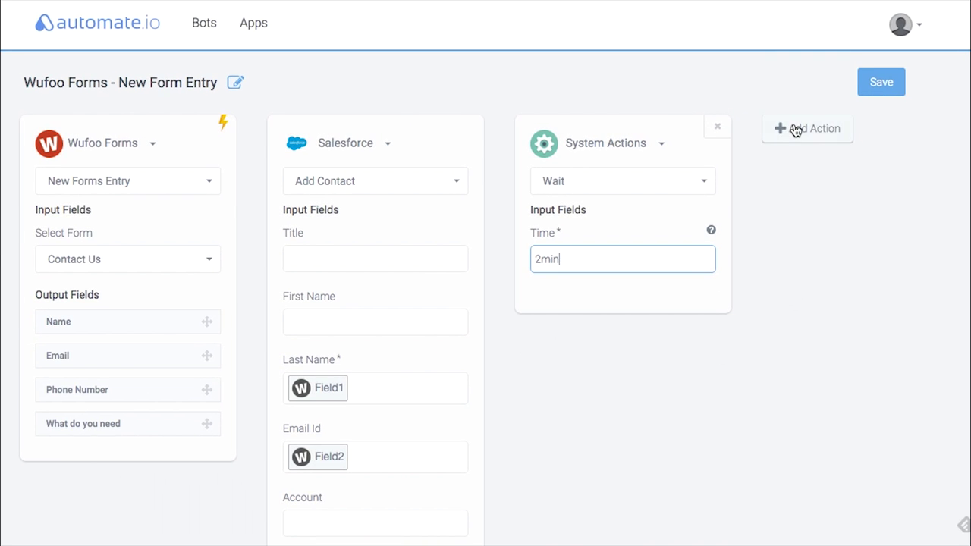
- Add a Gmail Send Mail step sent from 'My company' with the company's sender e-mail address
left_click(795, 131)
left_click(843, 146)
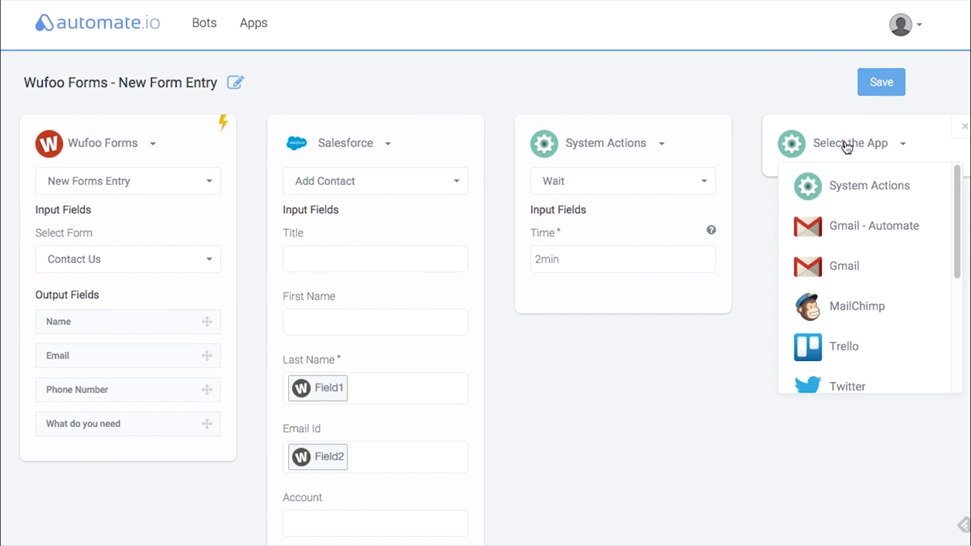
left_click(884, 288)
left_click(842, 185)
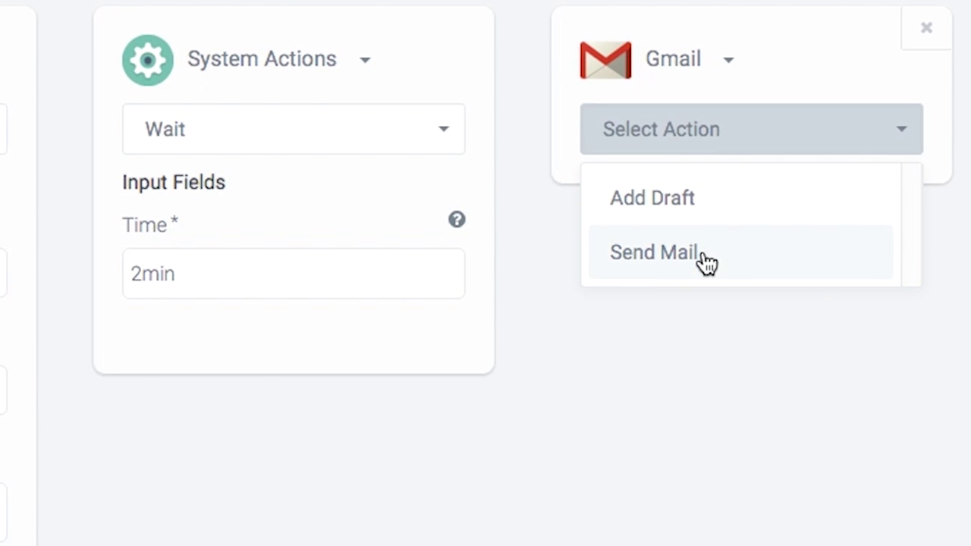
left_click(706, 262)
type("My com")
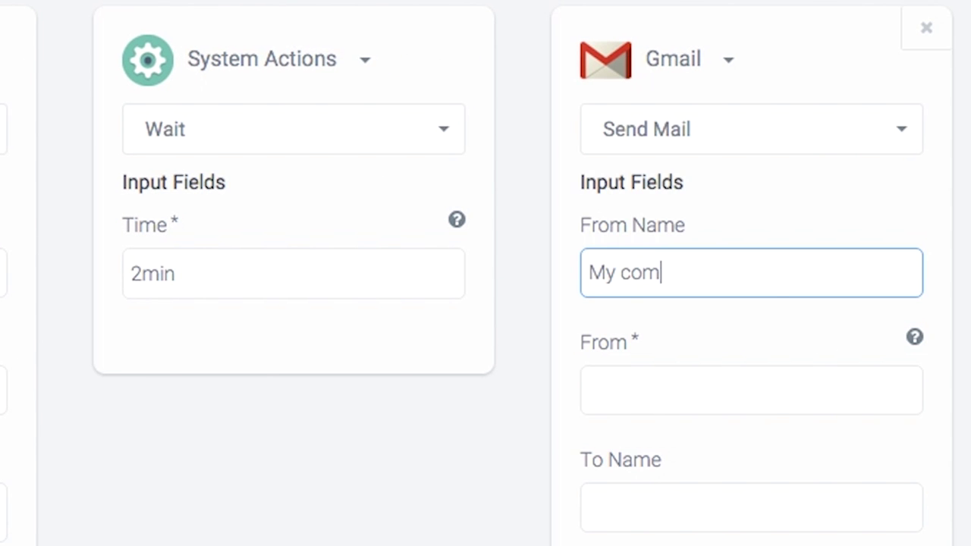
type("pany")
key("Tab")
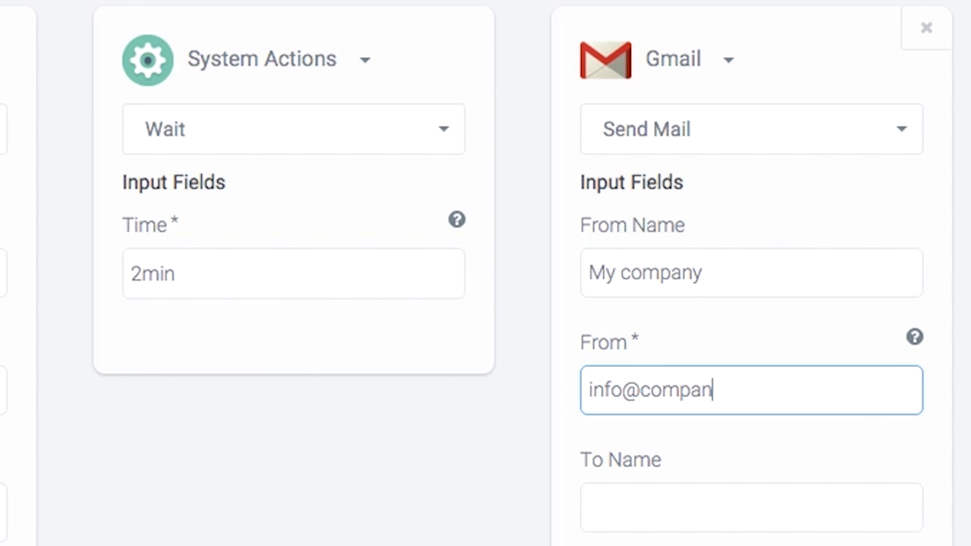
key("Tab")
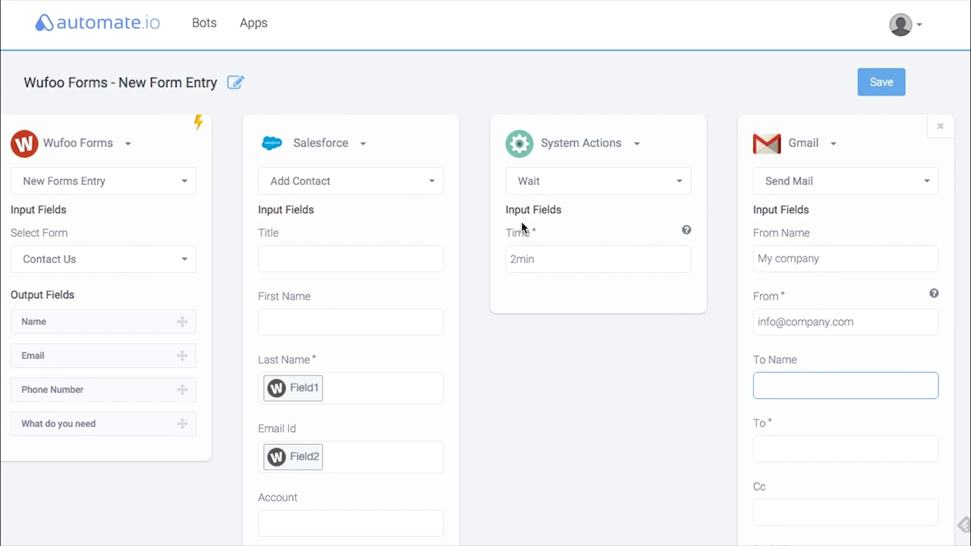
- Address the mail to the form's Name and Email, with subject 'Thanks for contacting'
left_click_drag(119, 319, 793, 385)
left_click_drag(113, 346, 855, 454)
scroll(861, 446, "down", 5)
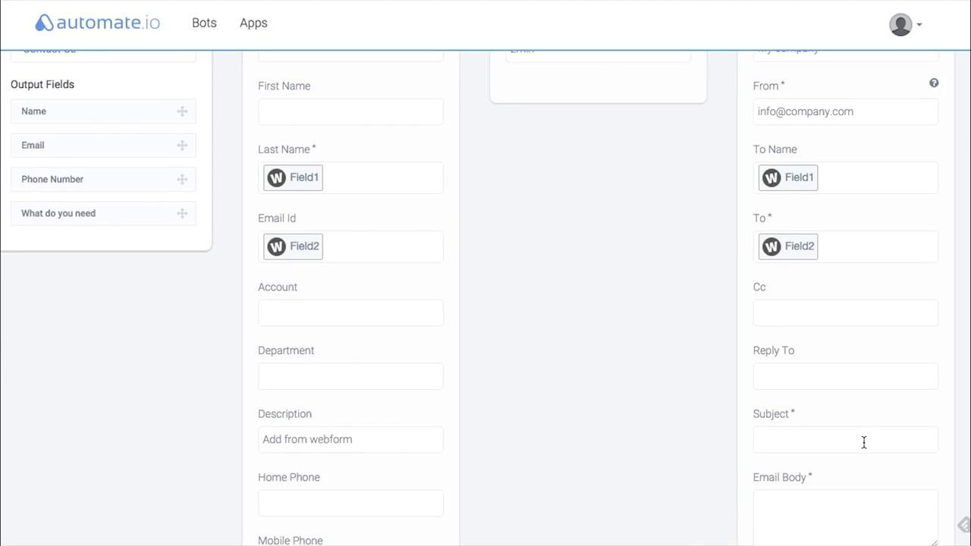
left_click(818, 395)
type("Thanks f")
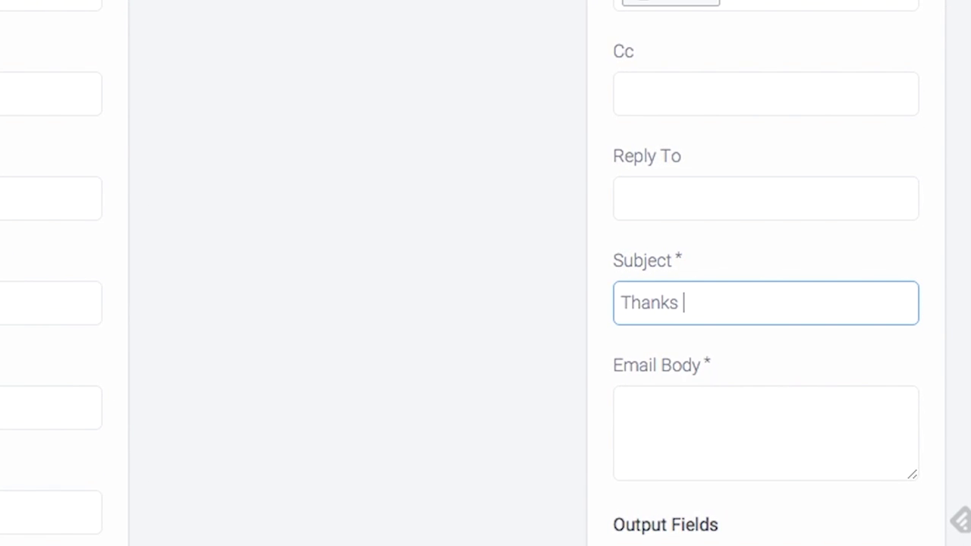
type("ro")
key("BackSpace")
key("BackSpace")
key("BackSpace")
type("or con")
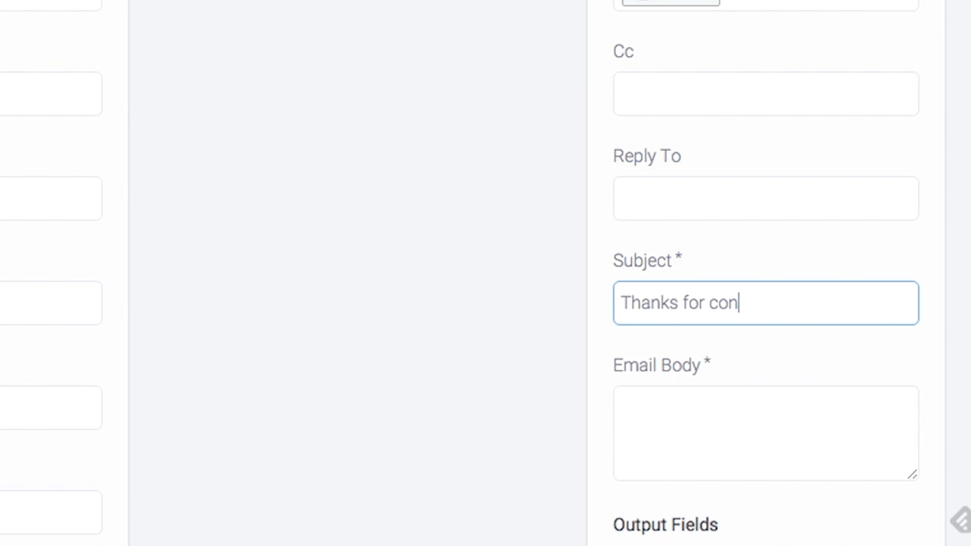
type("tacting")
- Write the body 'Hi <Name>,' then 'Blah blah' on a new line, and save the bot
left_click(765, 432)
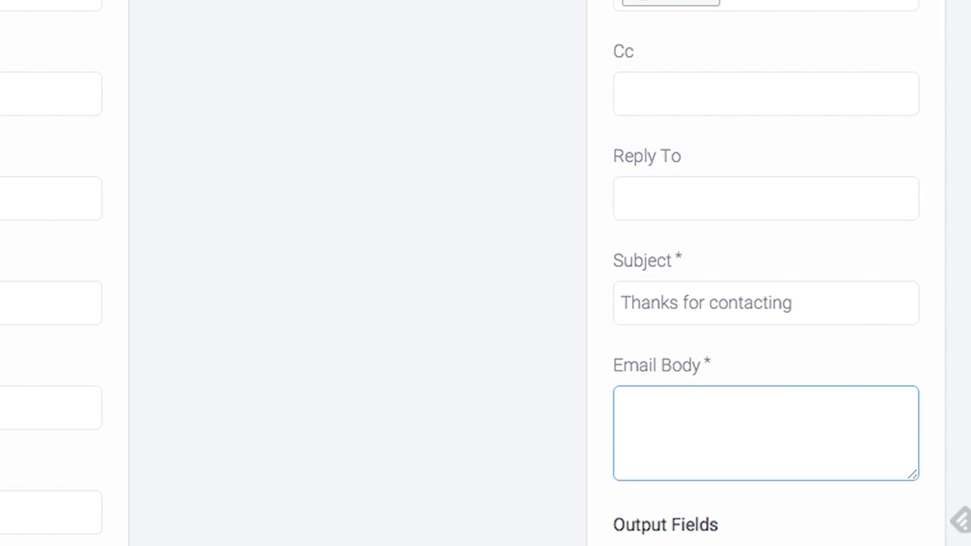
type("Hi")
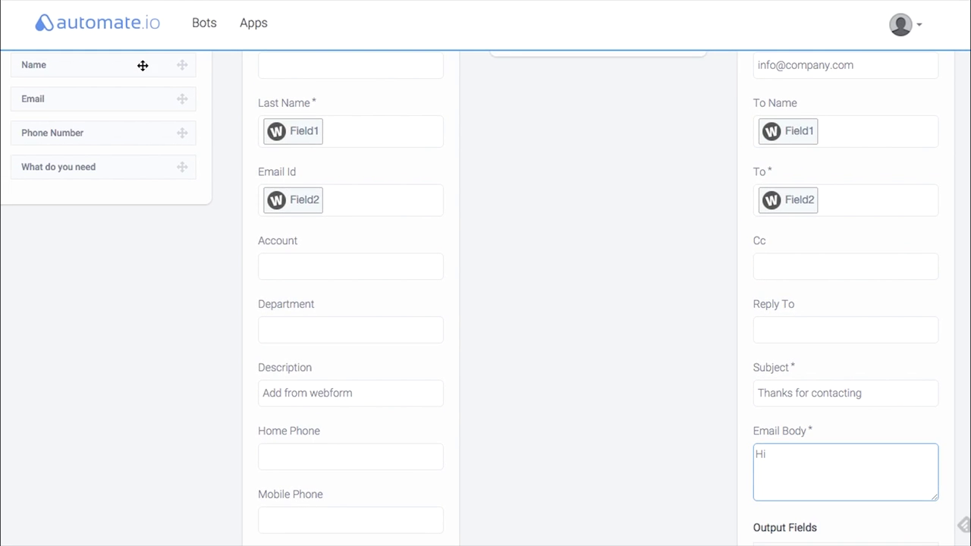
left_click_drag(143, 65, 814, 411)
left_click(847, 409)
type(",")
key("Return")
type("Blah blah")
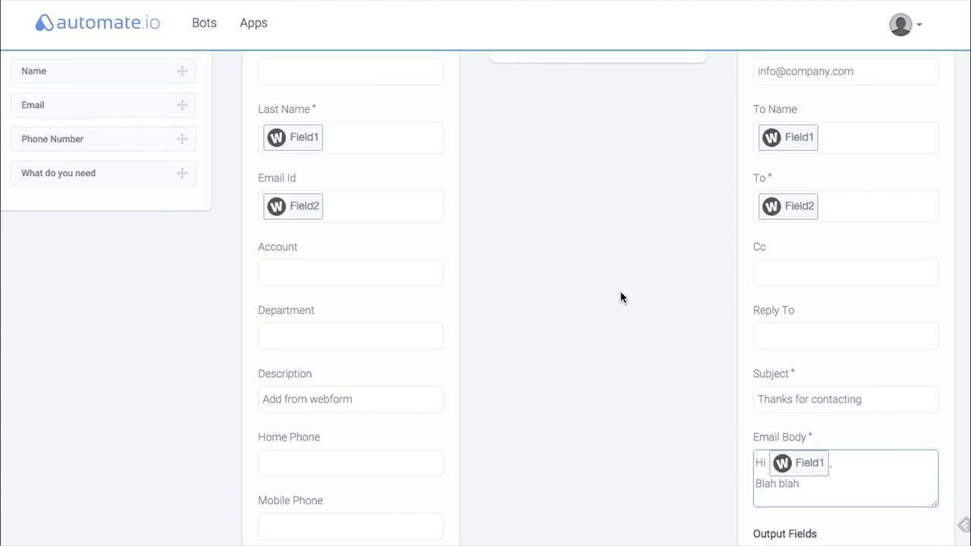
scroll(619, 297, "up", 3)
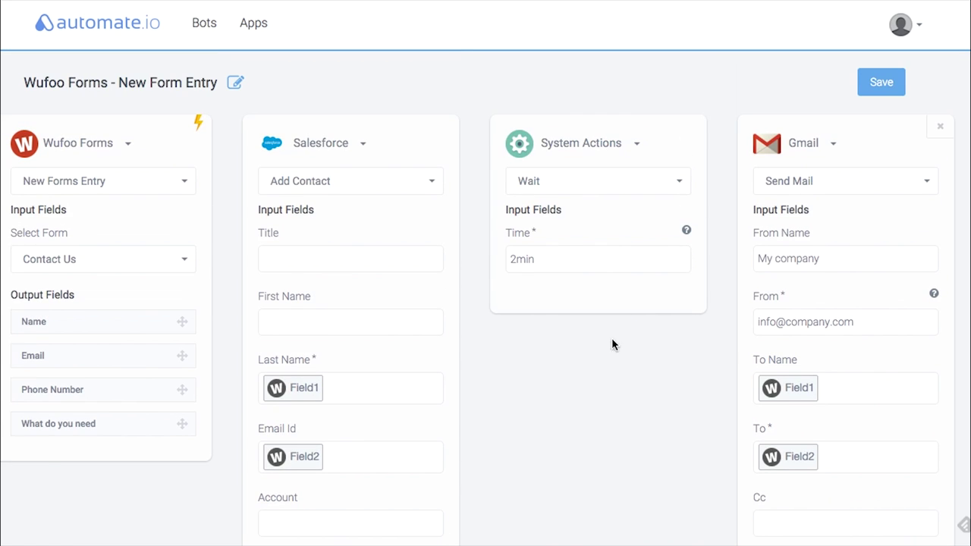
left_click(866, 83)
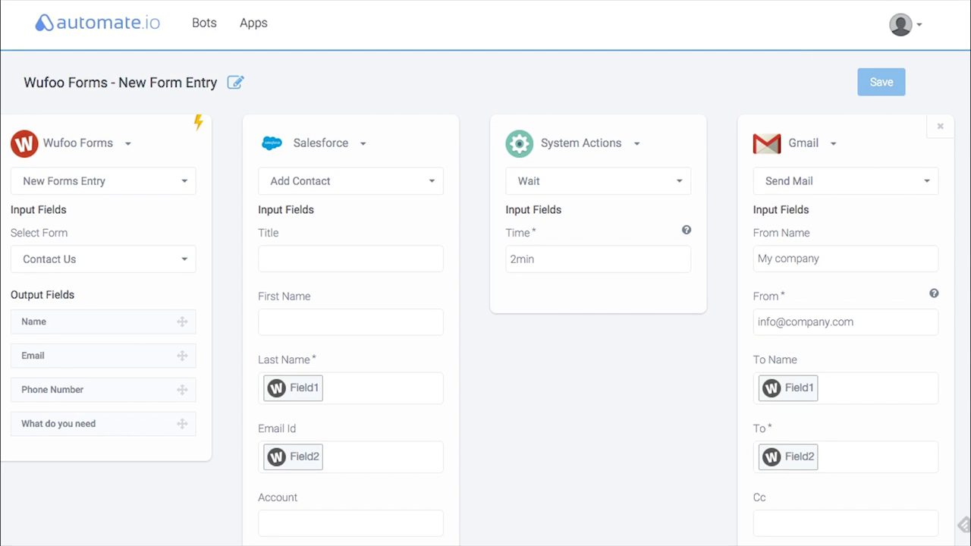